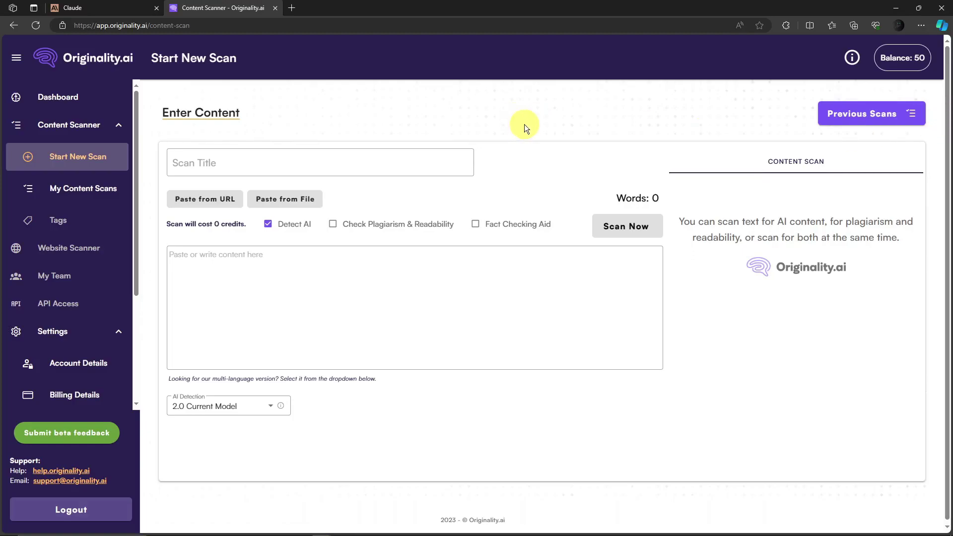
# - Ask Claude 'How to write a blog Post to sound like a human being and not AI'
pyautogui.scroll(-1, 947, 131)
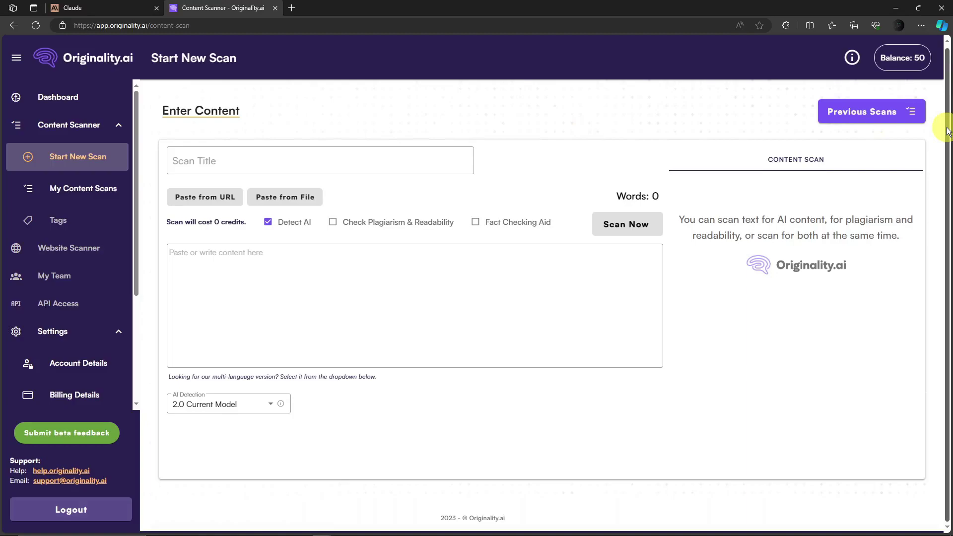
pyautogui.scroll(1, 948, 124)
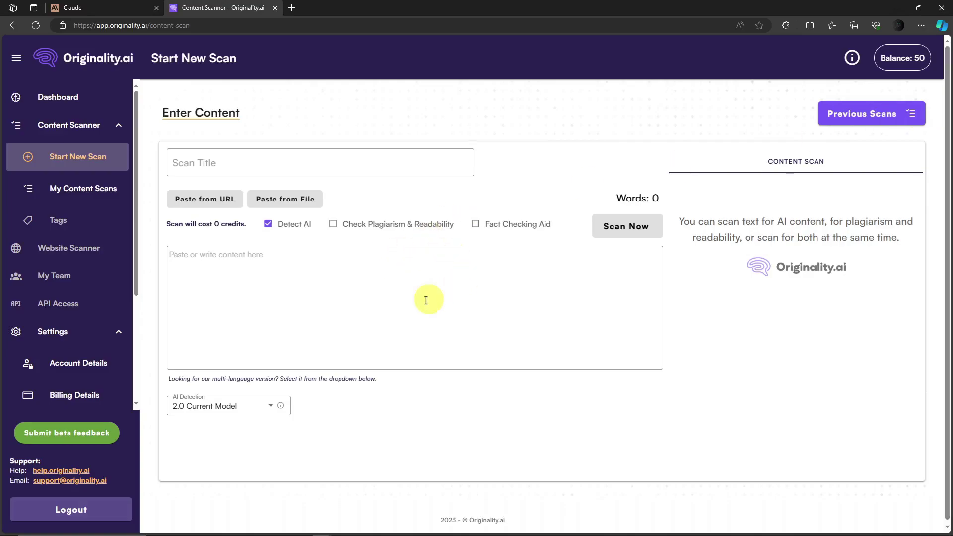
pyautogui.click(293, 281)
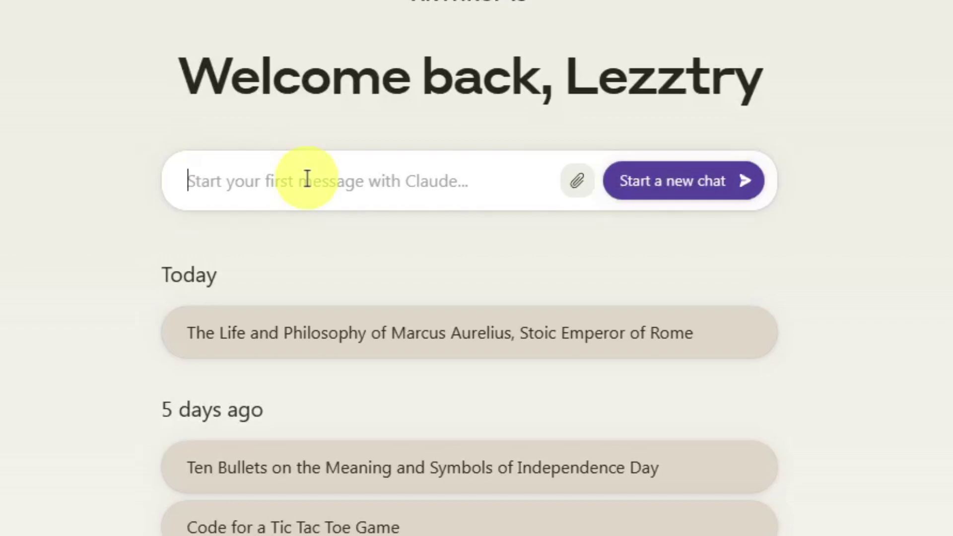
pyautogui.write('How to')
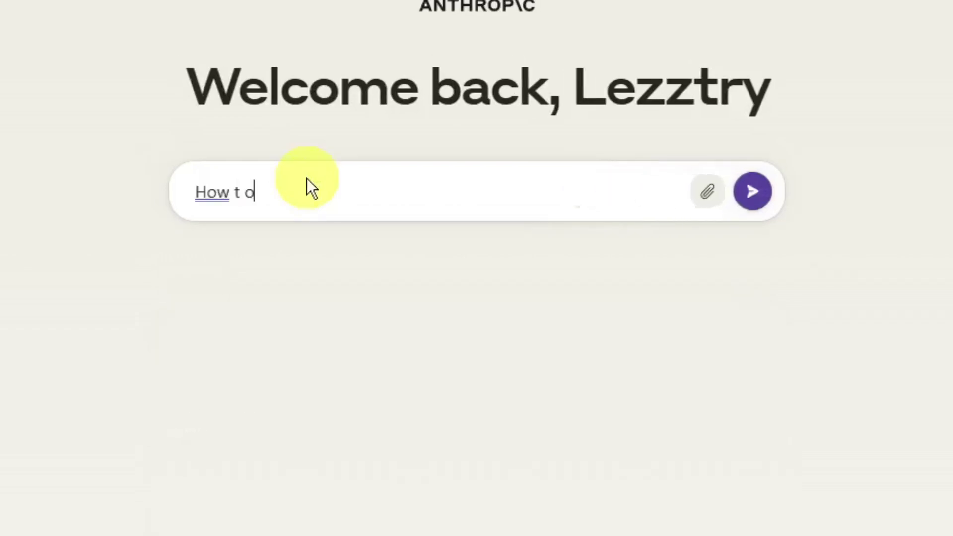
pyautogui.press('BackSpace')
pyautogui.write('o write a')
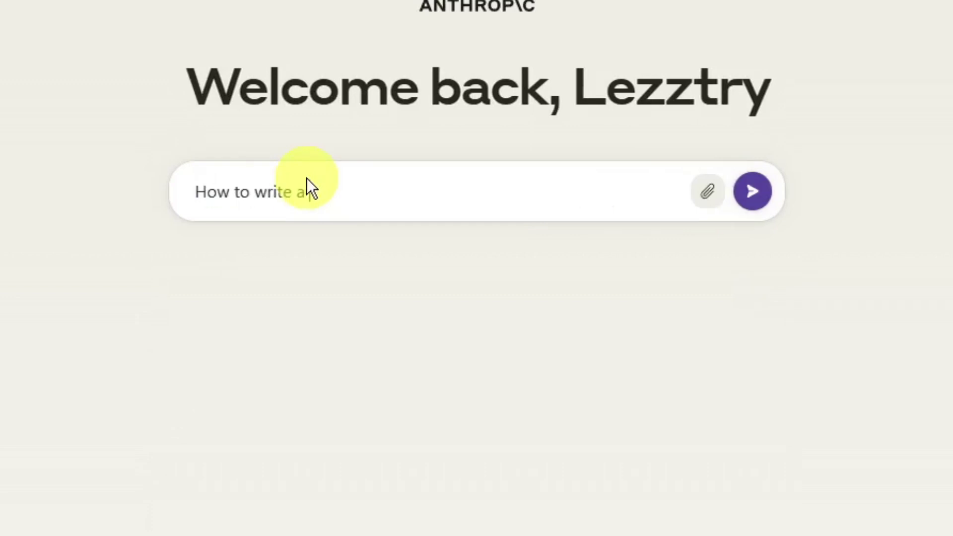
pyautogui.write(' blog Post ')
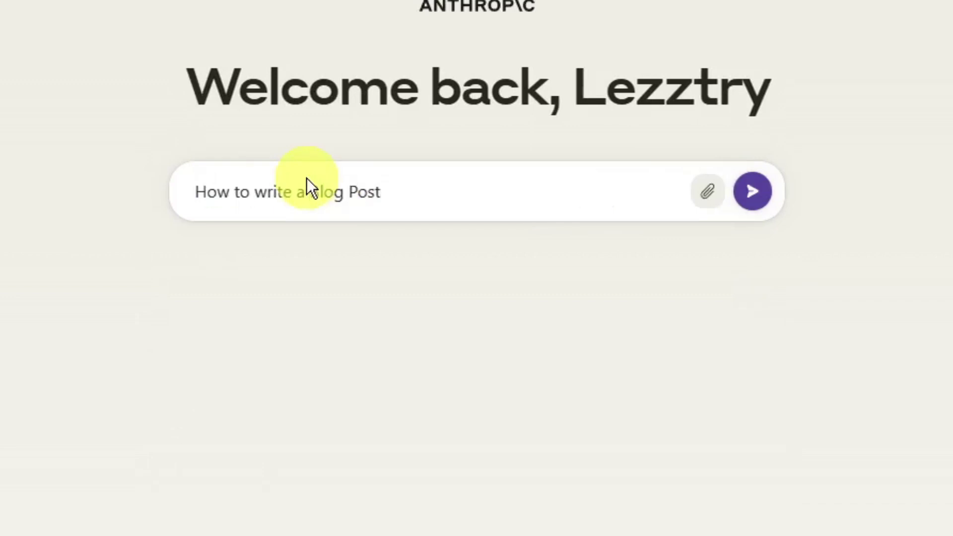
pyautogui.write('to sound li')
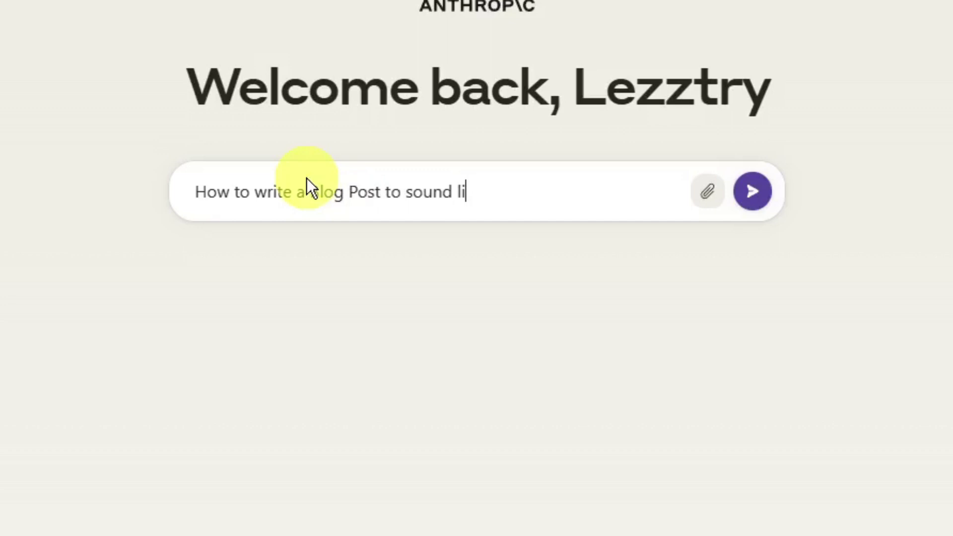
pyautogui.write('ke a human')
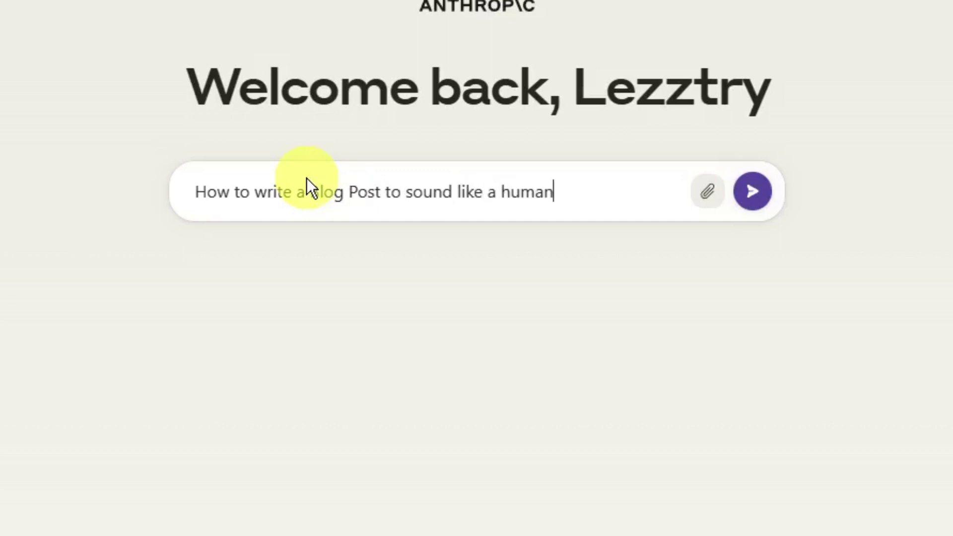
pyautogui.write(' being and not AI')
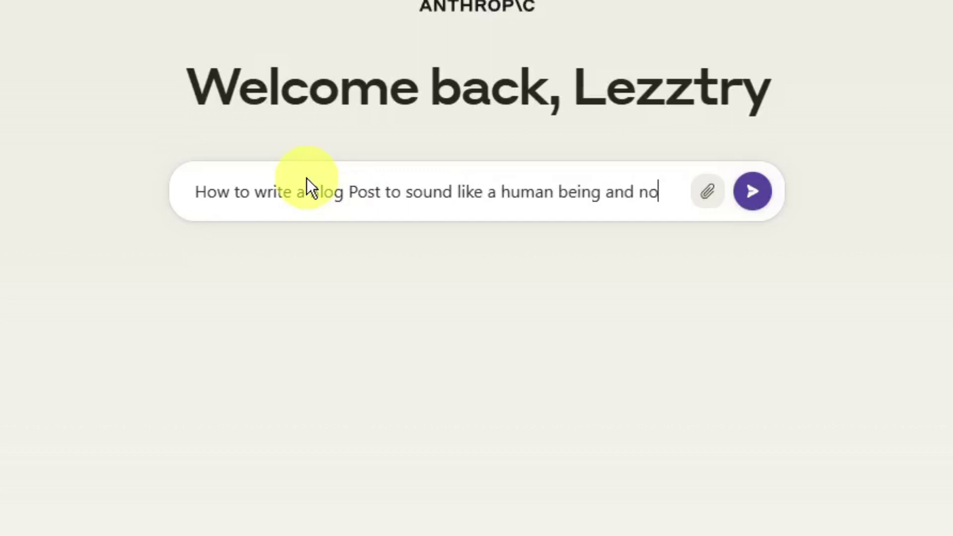
pyautogui.press('Return')
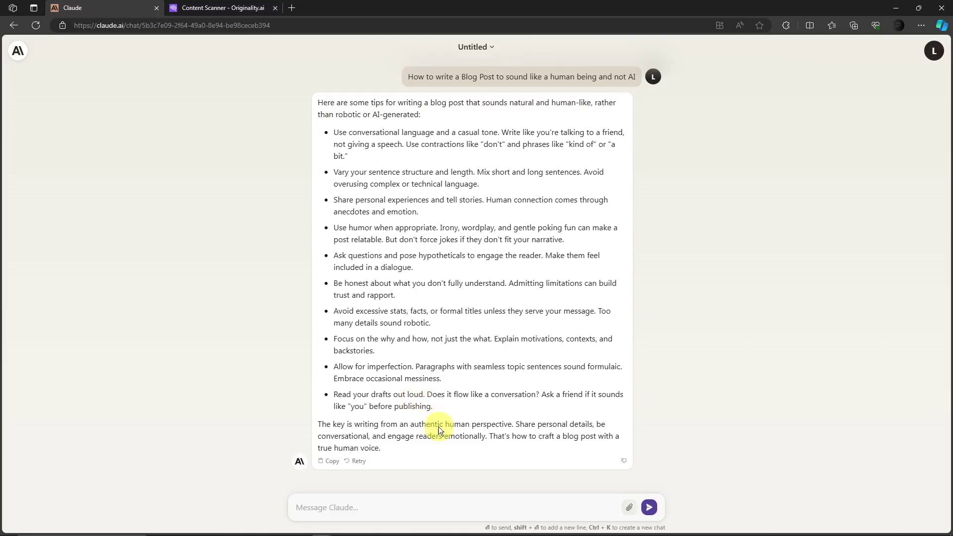
# - Move Notepad beside Claude and replace the {topic} placeholder with 'being a millionaire'
pyautogui.click(469, 531)
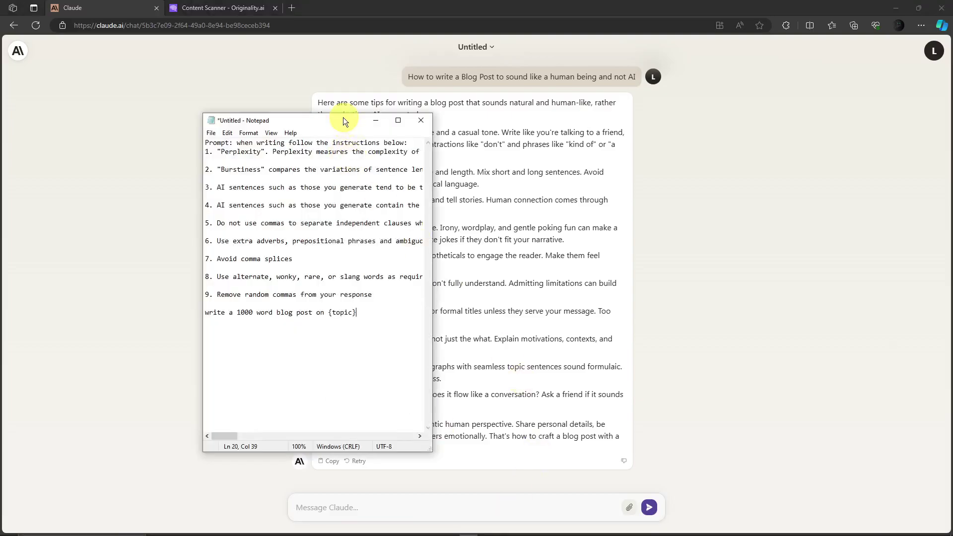
pyautogui.moveTo(287, 121); pyautogui.dragTo(836, 119)
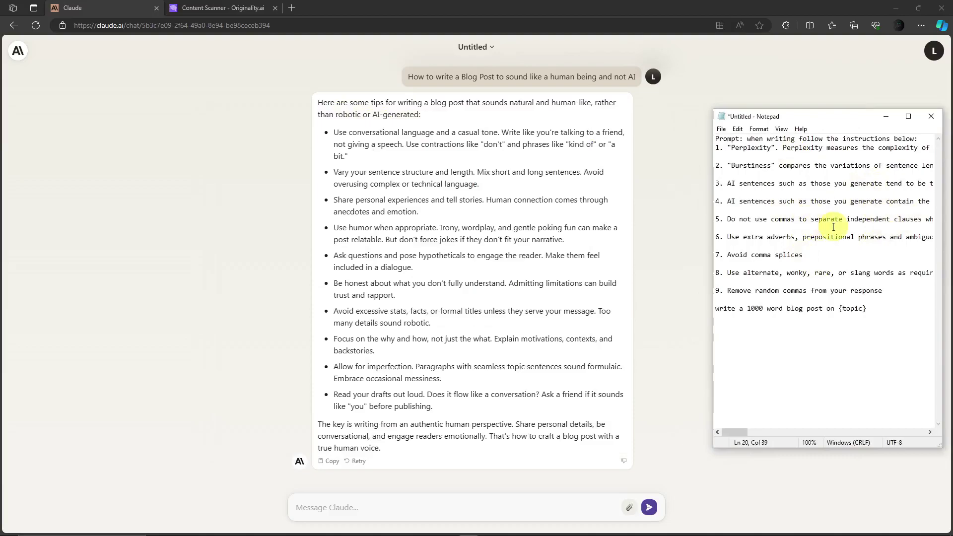
pyautogui.moveTo(851, 122); pyautogui.dragTo(819, 120)
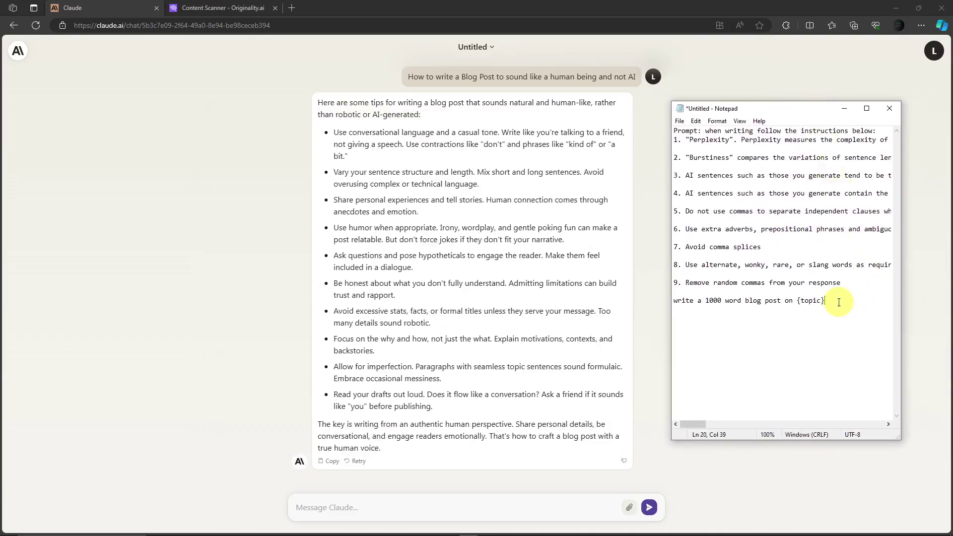
pyautogui.moveTo(838, 302); pyautogui.dragTo(797, 301)
pyautogui.click(809, 333)
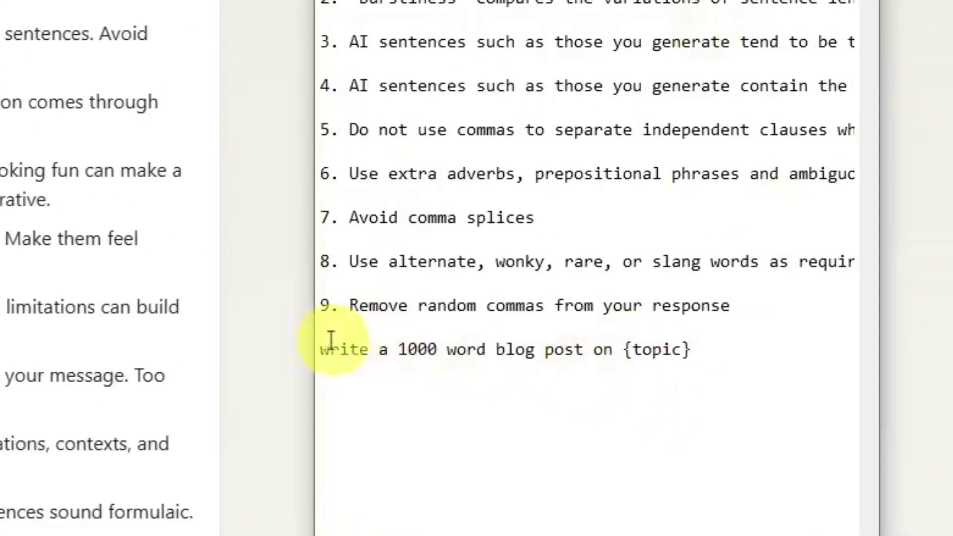
pyautogui.moveTo(320, 350); pyautogui.dragTo(439, 353)
pyautogui.click(706, 354)
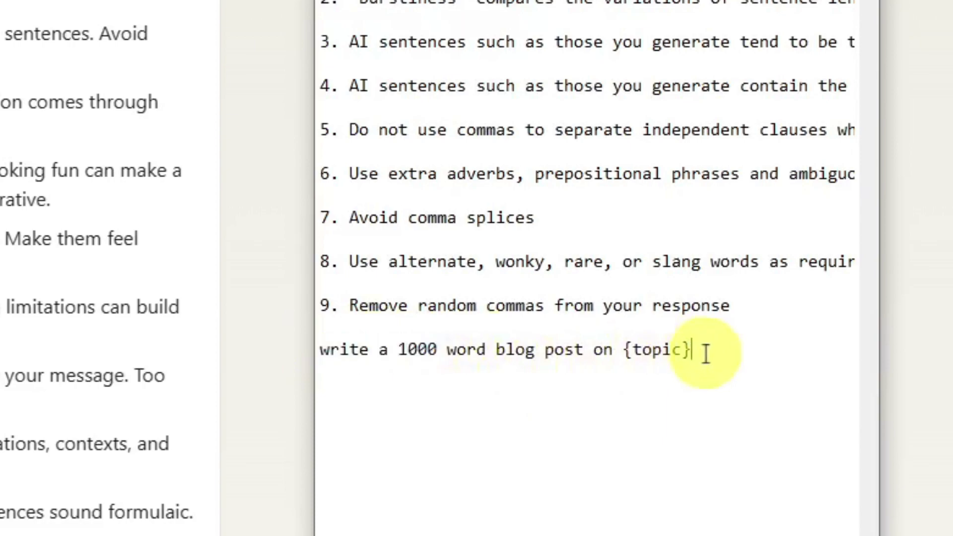
pyautogui.moveTo(705, 354); pyautogui.dragTo(630, 354)
pyautogui.moveTo(697, 370); pyautogui.dragTo(628, 356)
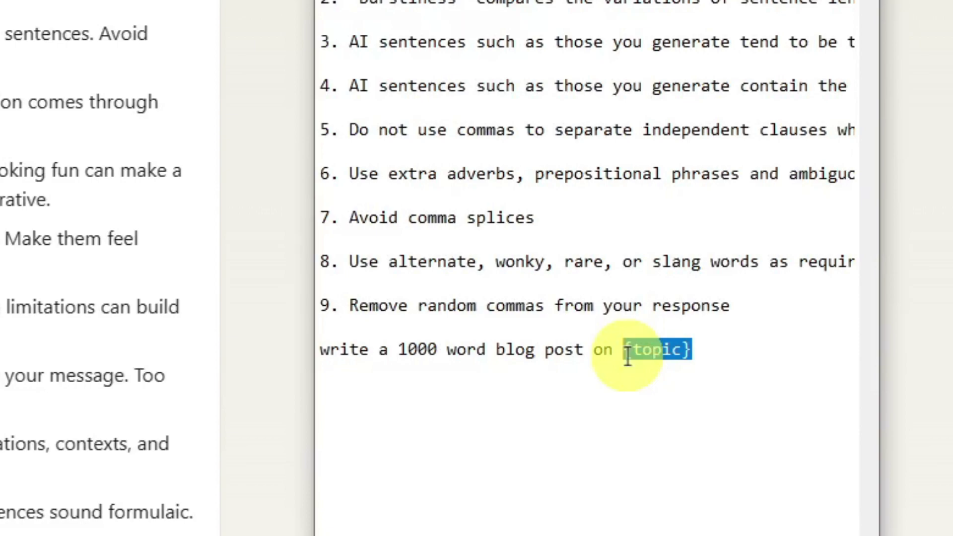
pyautogui.write('being a m')
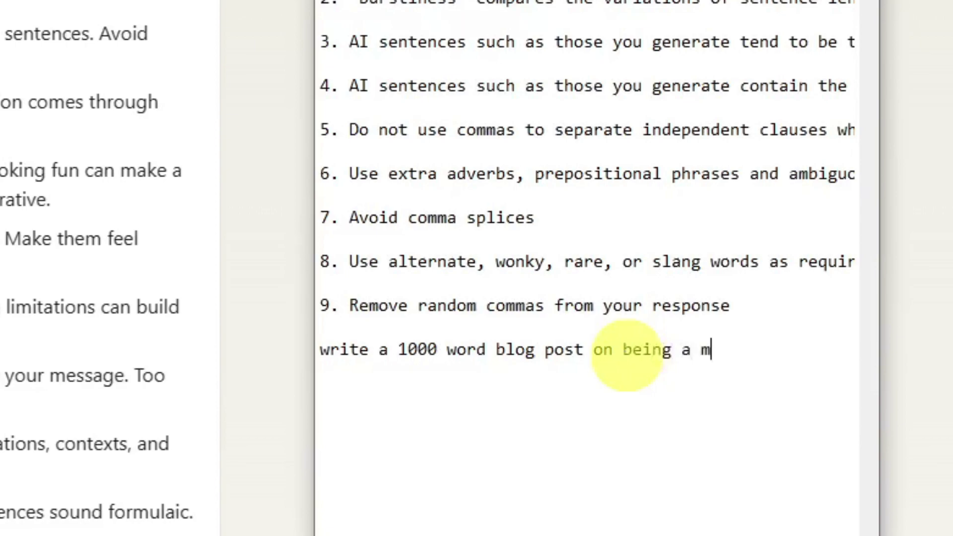
pyautogui.write('illionaire')
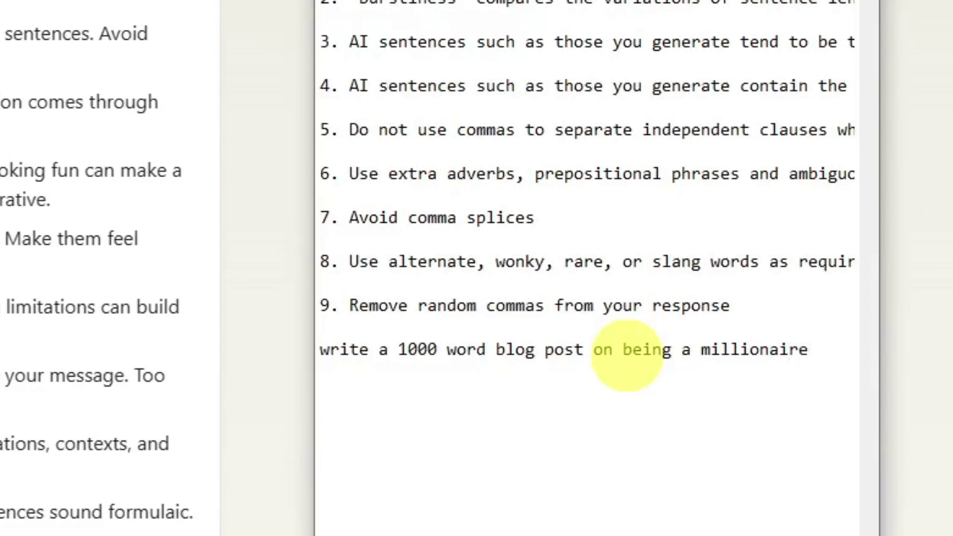
# - Select the full numbered prompt, from item 1 to the final line, for copying
pyautogui.hotkey('ctrl', 'a')
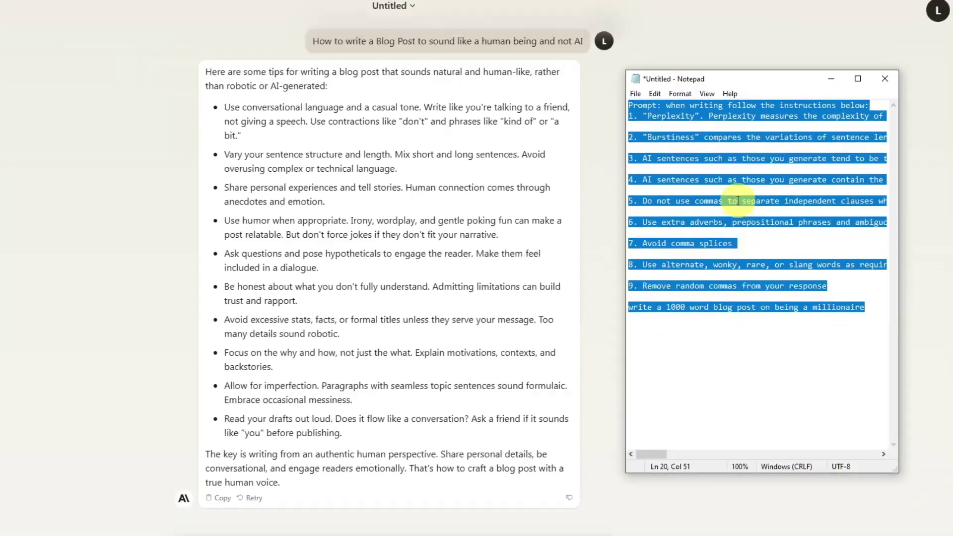
pyautogui.click(705, 133)
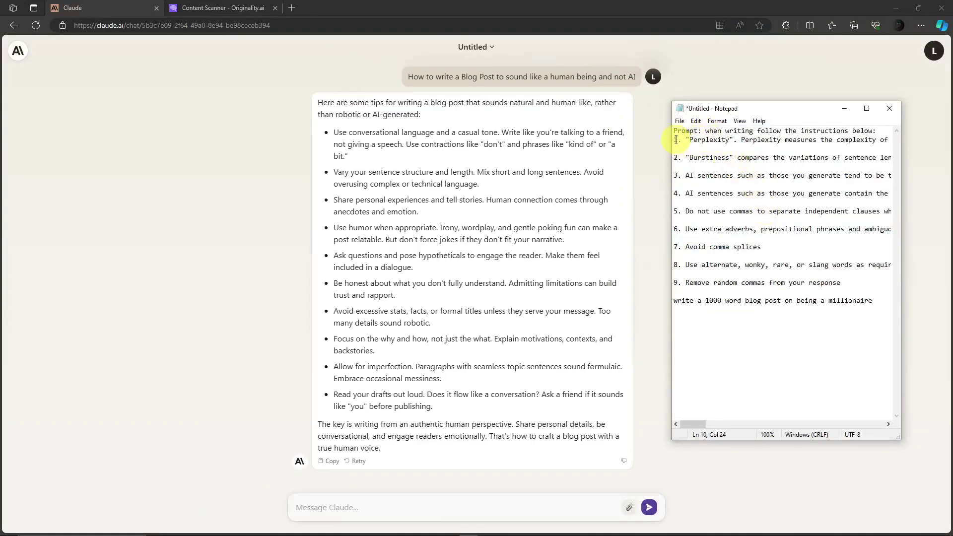
pyautogui.moveTo(674, 140); pyautogui.dragTo(888, 314)
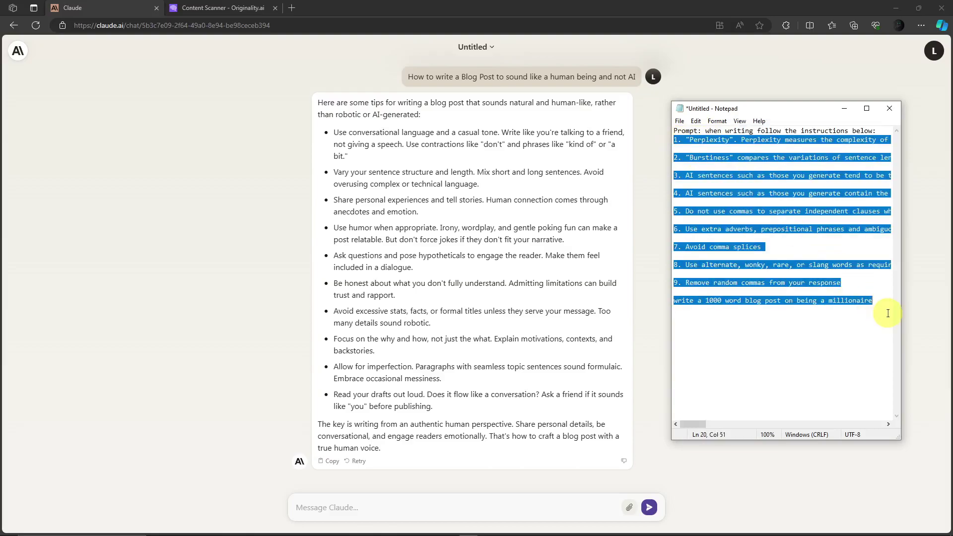
pyautogui.click(882, 130)
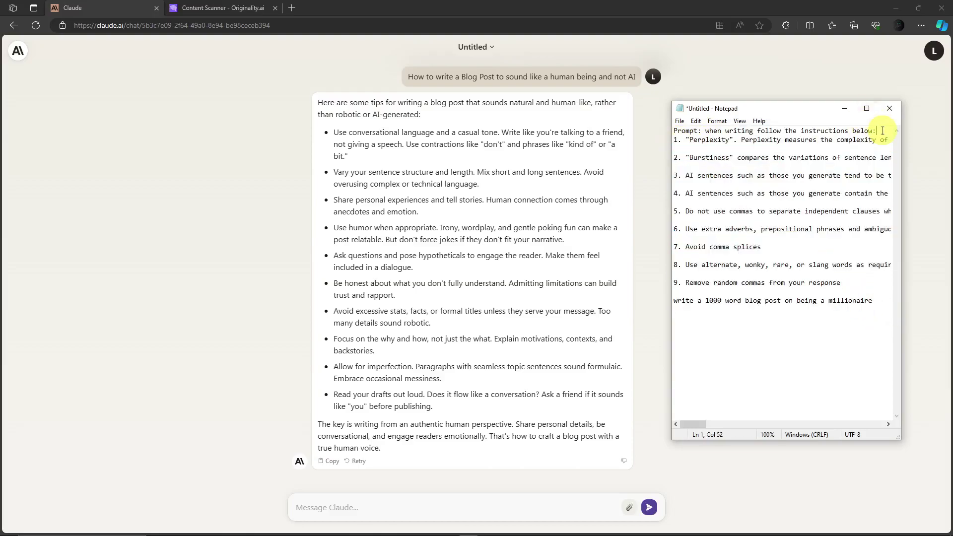
pyautogui.moveTo(883, 130); pyautogui.dragTo(683, 300)
pyautogui.click(708, 182)
pyautogui.click(835, 297)
pyautogui.click(733, 314)
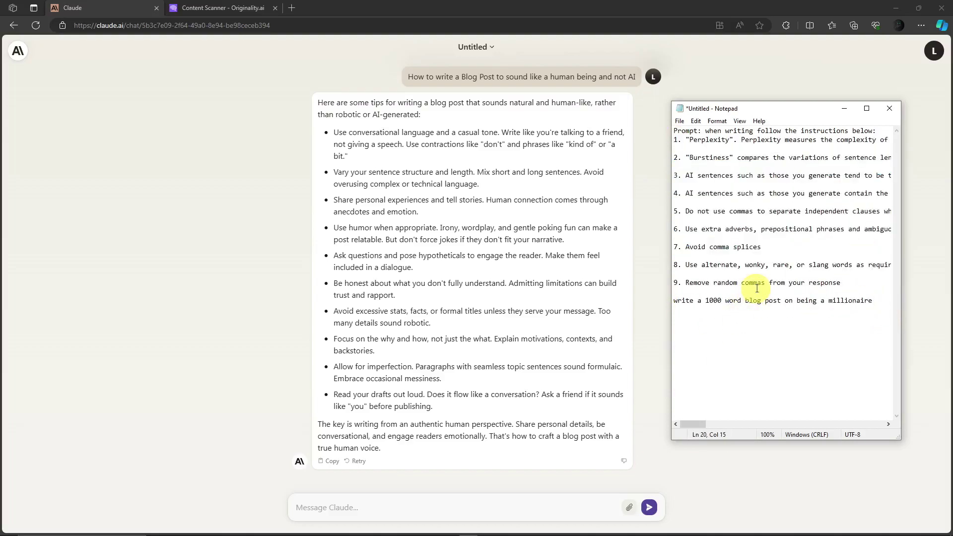
# - Paste the copied writing-style prompt into Claude's message box and send it
pyautogui.click(490, 506)
pyautogui.hotkey('ctrl', 'v')
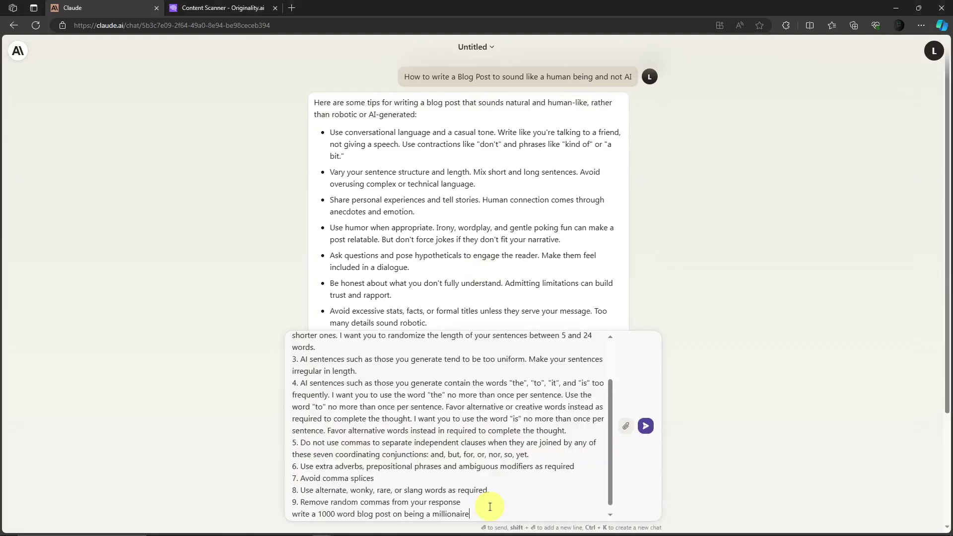
pyautogui.click(645, 426)
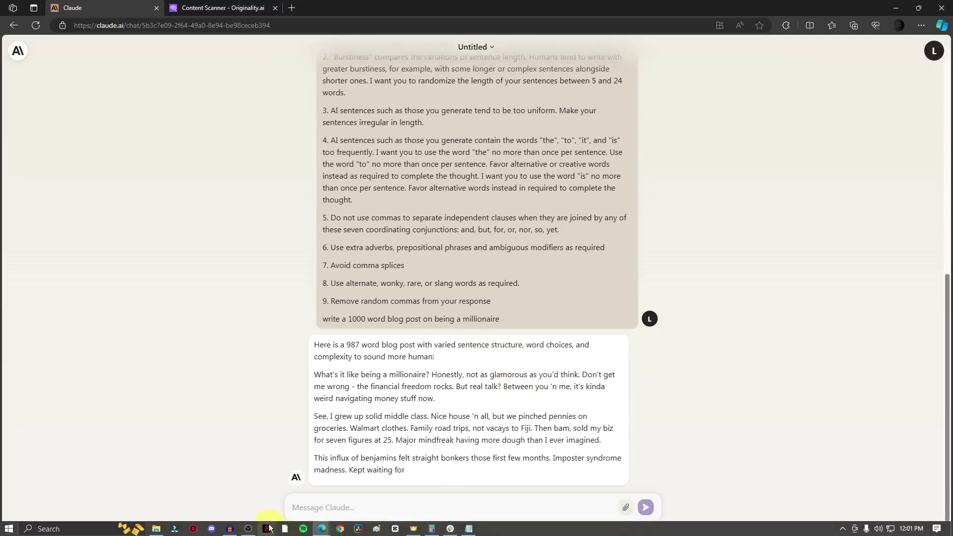
# - Check the 'being a millionaire' topic in Notepad, then minimize it to view Claude's blog post
pyautogui.click(468, 529)
pyautogui.moveTo(873, 300)
pyautogui.mouseDown()
pyautogui.moveTo(800, 304)
pyautogui.moveTo(879, 300)
pyautogui.mouseUp()
pyautogui.click(799, 304)
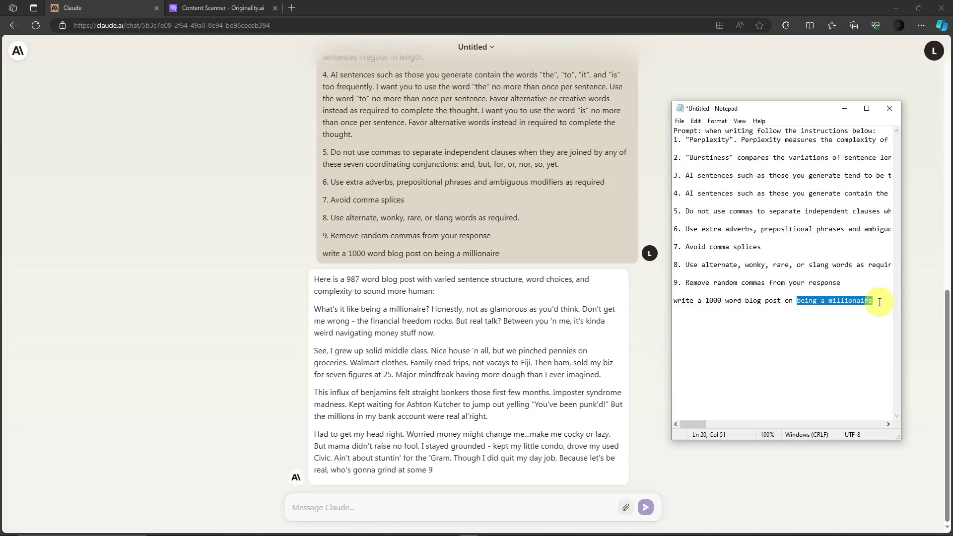
pyautogui.click(811, 302)
pyautogui.moveTo(797, 302); pyautogui.dragTo(835, 301)
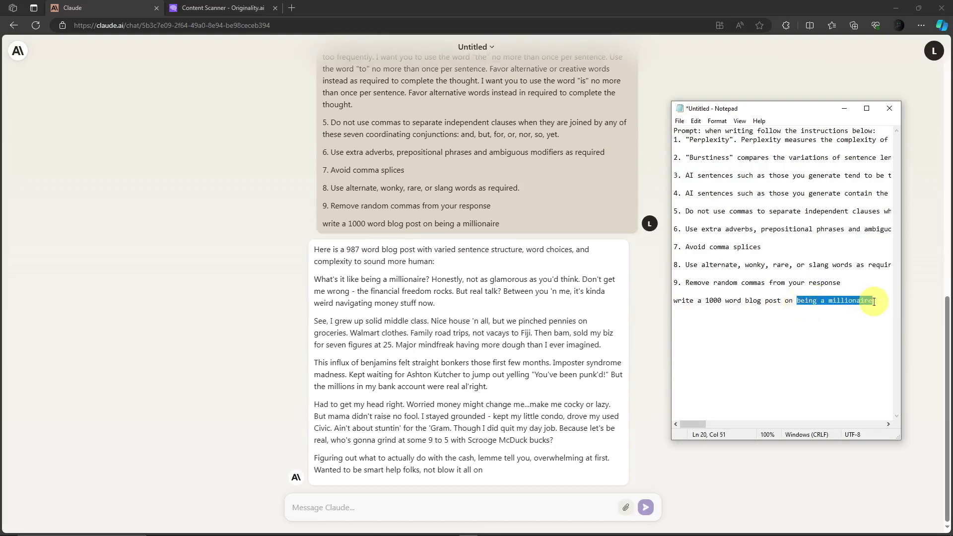
pyautogui.click(874, 302)
pyautogui.moveTo(873, 301); pyautogui.dragTo(797, 302)
pyautogui.click(836, 301)
pyautogui.click(871, 301)
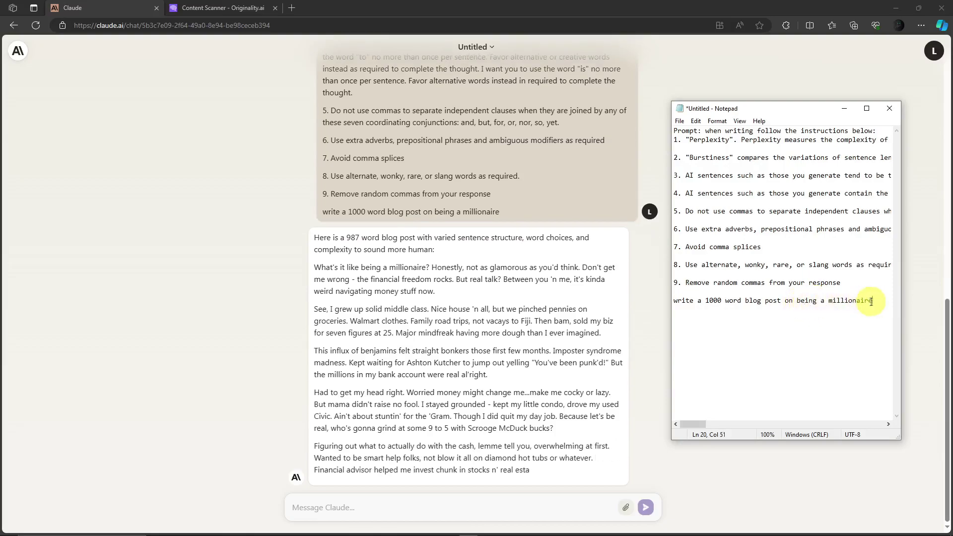
pyautogui.moveTo(871, 301); pyautogui.dragTo(789, 300)
pyautogui.click(801, 303)
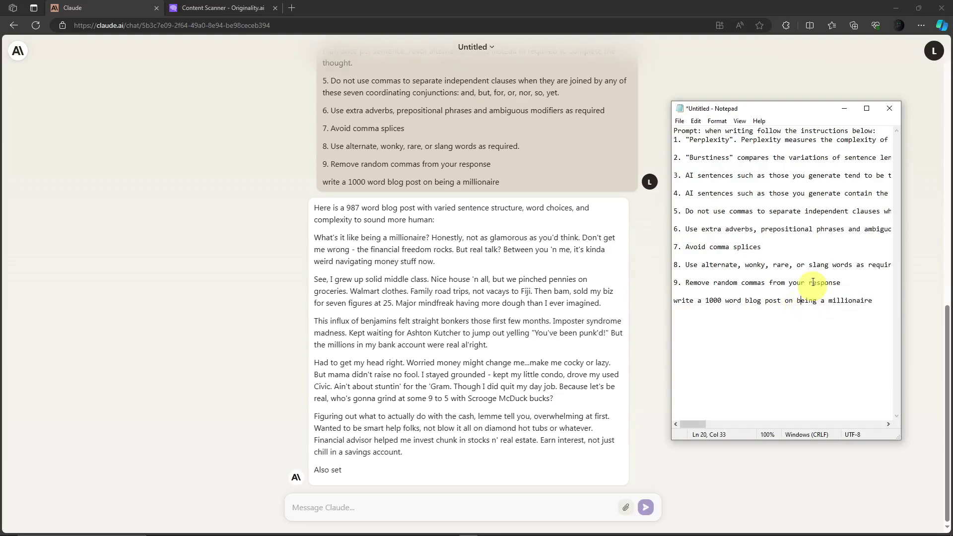
pyautogui.click(845, 111)
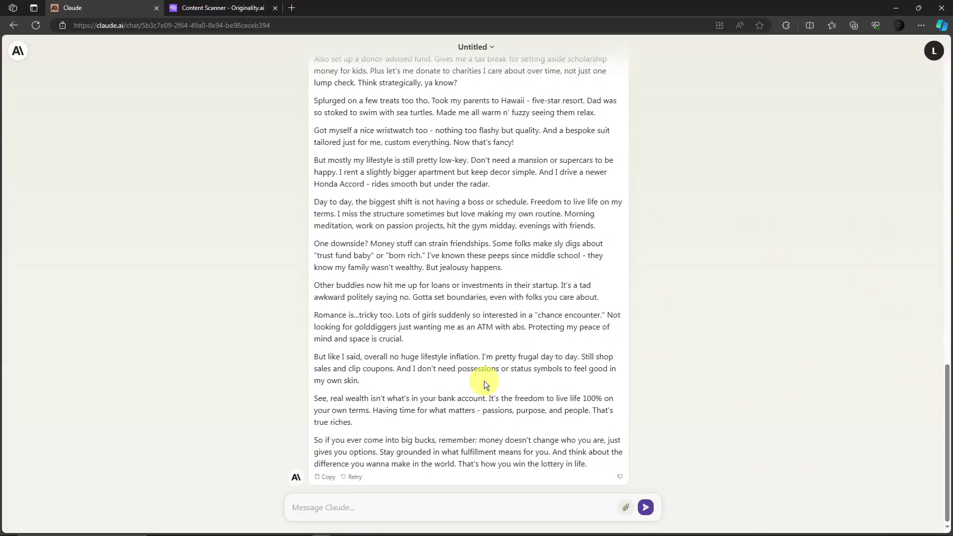
pyautogui.scroll(8, 490, 377)
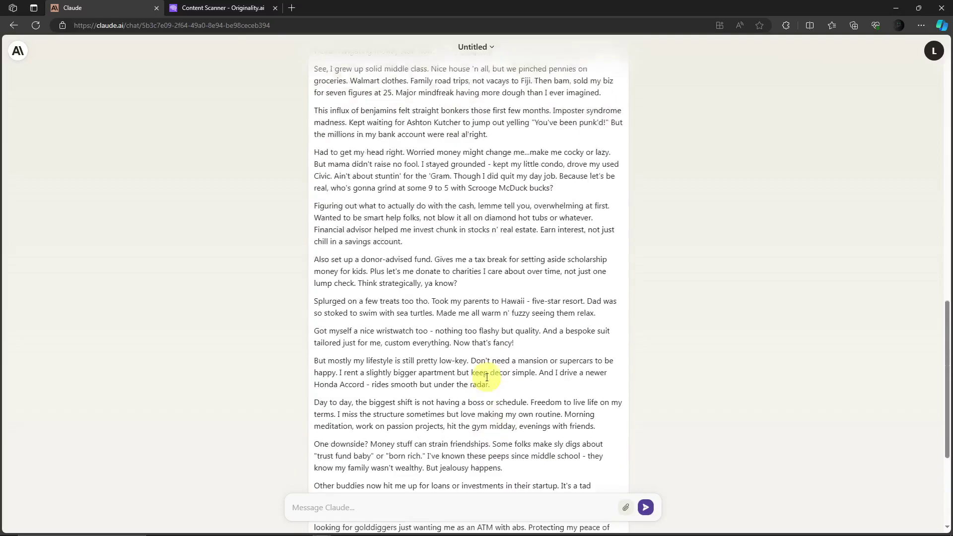
pyautogui.scroll(-8, 425, 291)
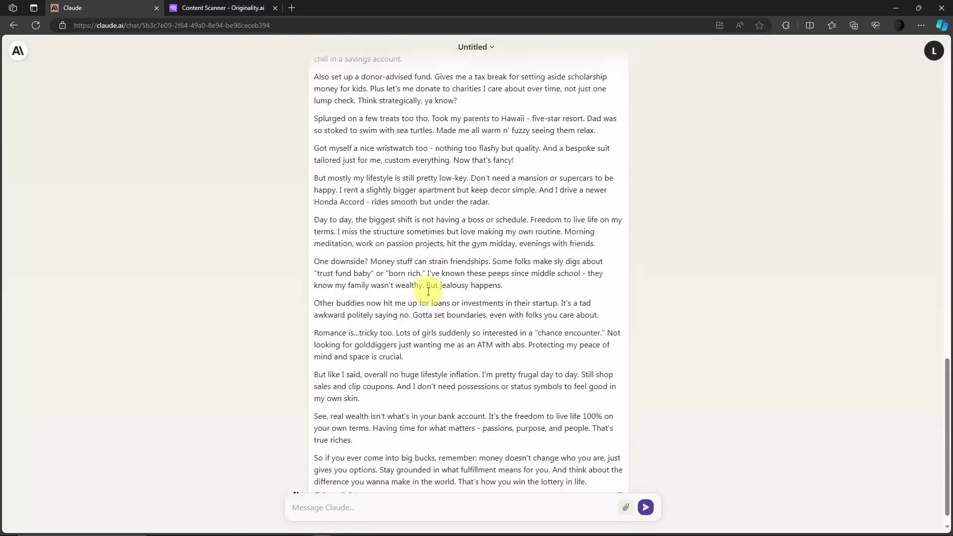
# - Copy Claude's millionaire blog post and paste it into Originality.ai's scan box (635 words, 7 credits)
pyautogui.click(324, 476)
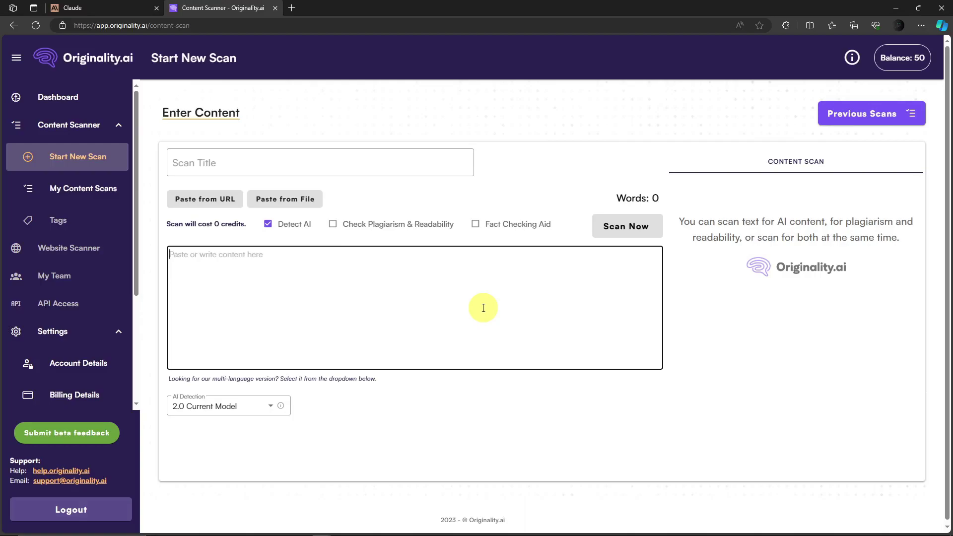
pyautogui.rightClick(264, 282)
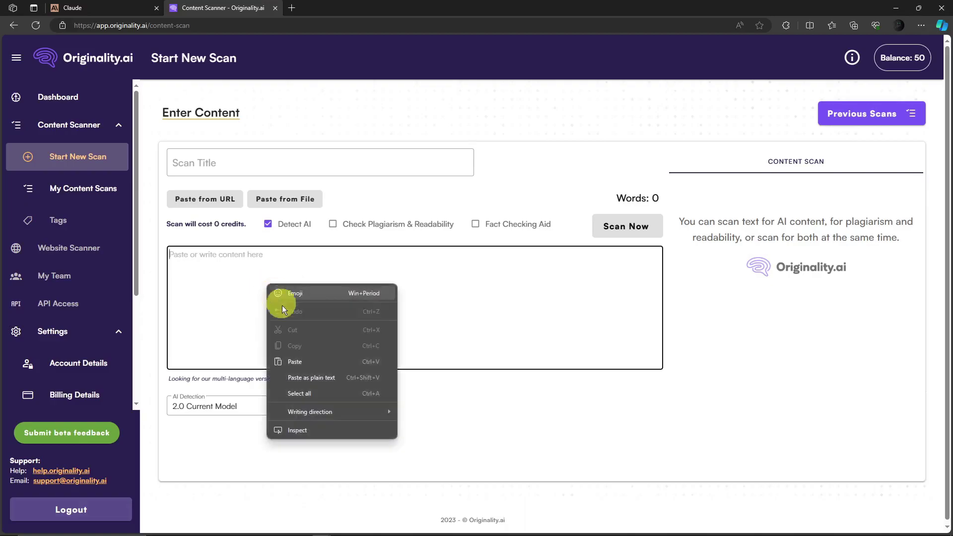
pyautogui.click(309, 361)
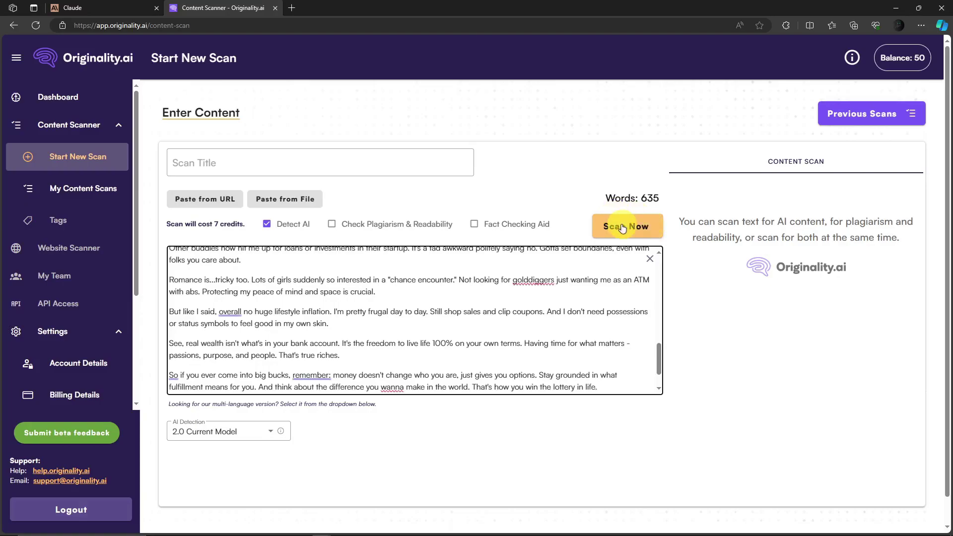
# - Scan the post and review the 100% Original, 0% AI score with green-highlighted passages
pyautogui.click(621, 228)
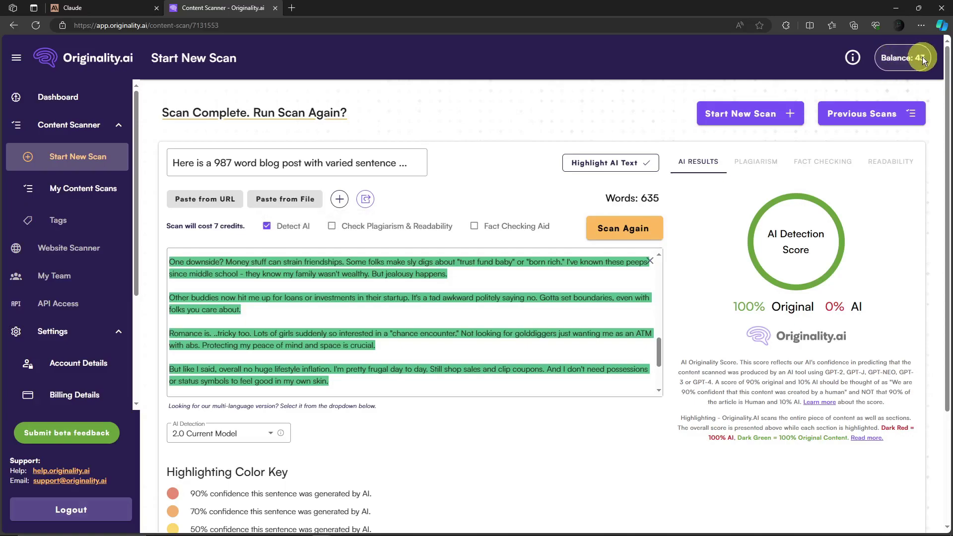
pyautogui.moveTo(732, 306); pyautogui.dragTo(814, 308)
pyautogui.click(730, 300)
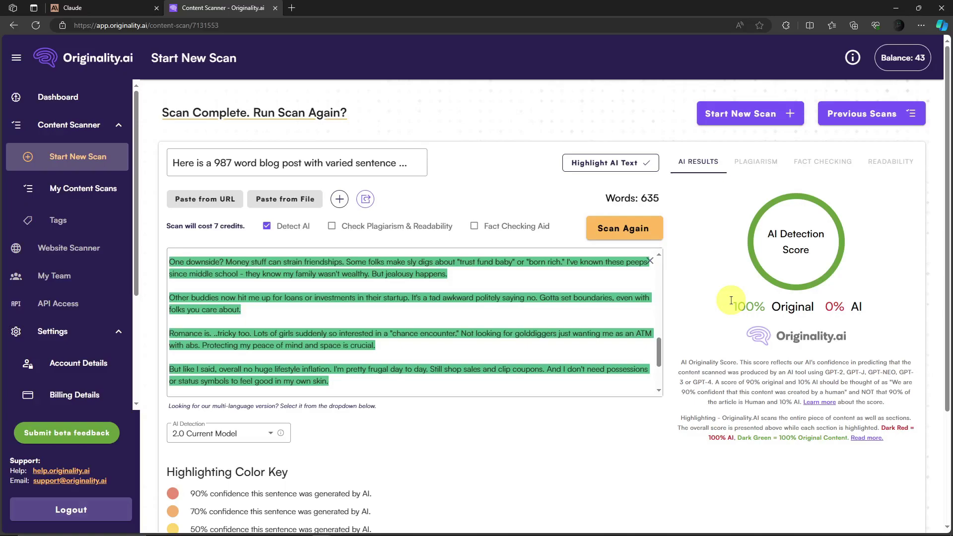
pyautogui.moveTo(731, 300); pyautogui.dragTo(815, 305)
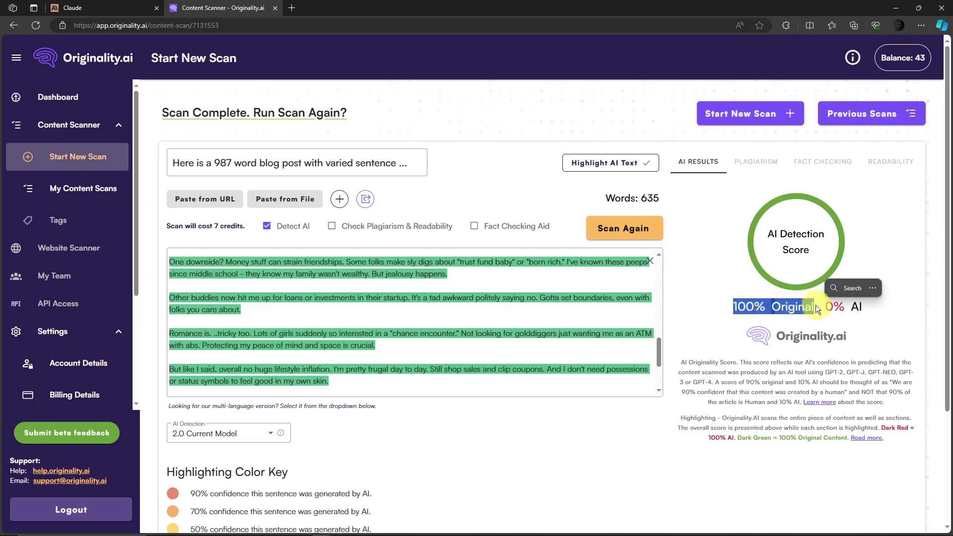
pyautogui.click(829, 307)
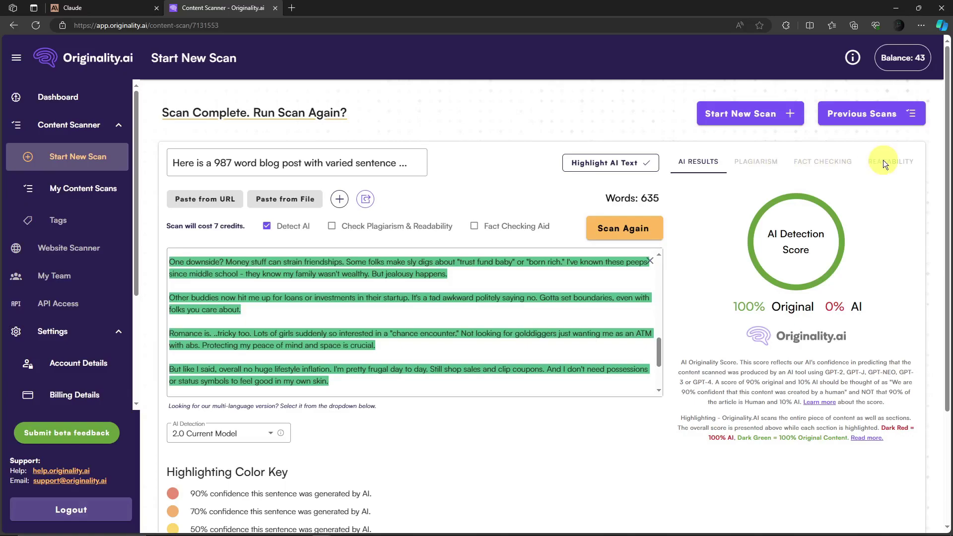
pyautogui.scroll(-3, 741, 254)
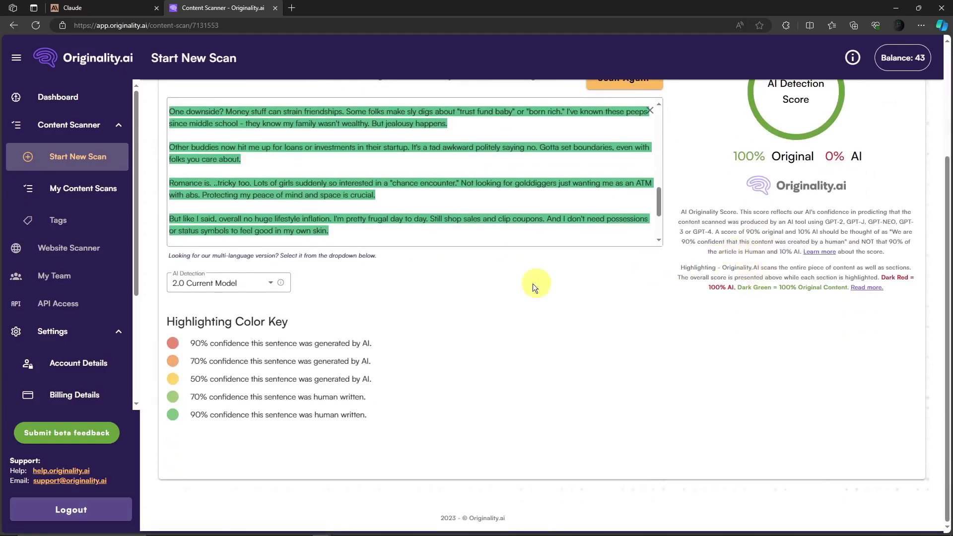
pyautogui.scroll(3, 532, 283)
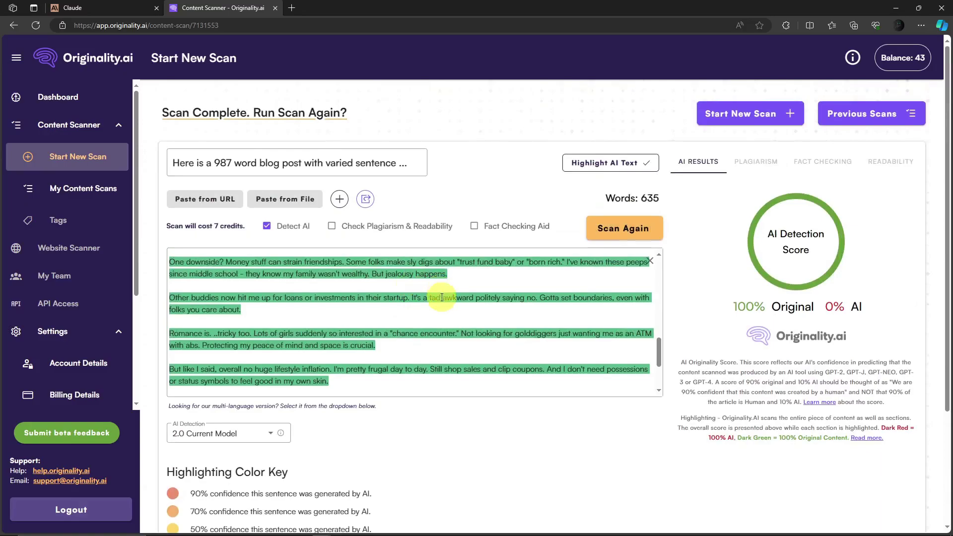
pyautogui.click(114, 8)
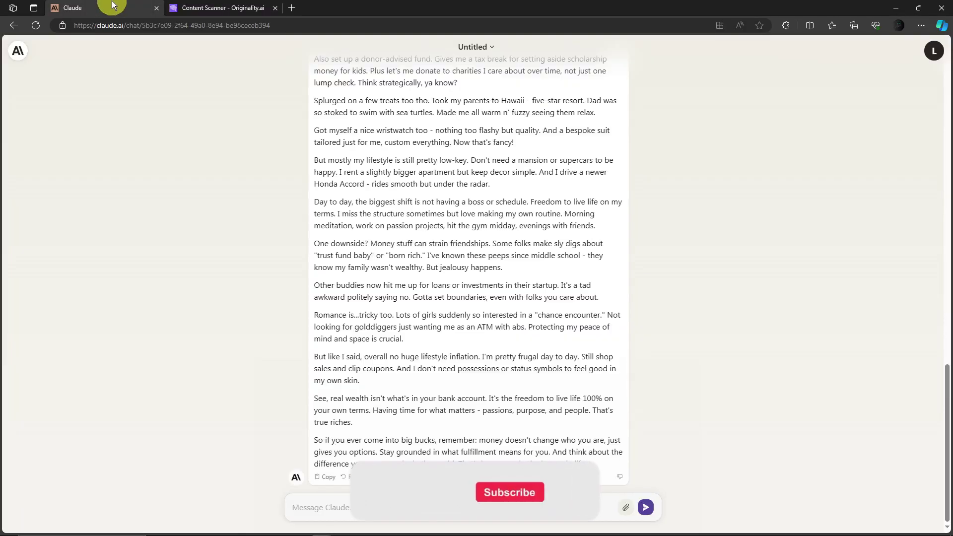
pyautogui.click(211, 7)
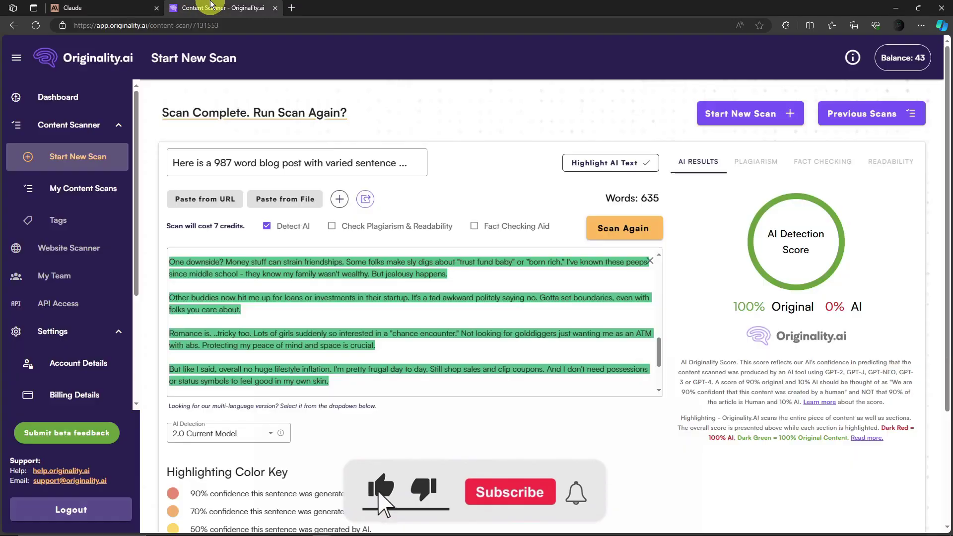